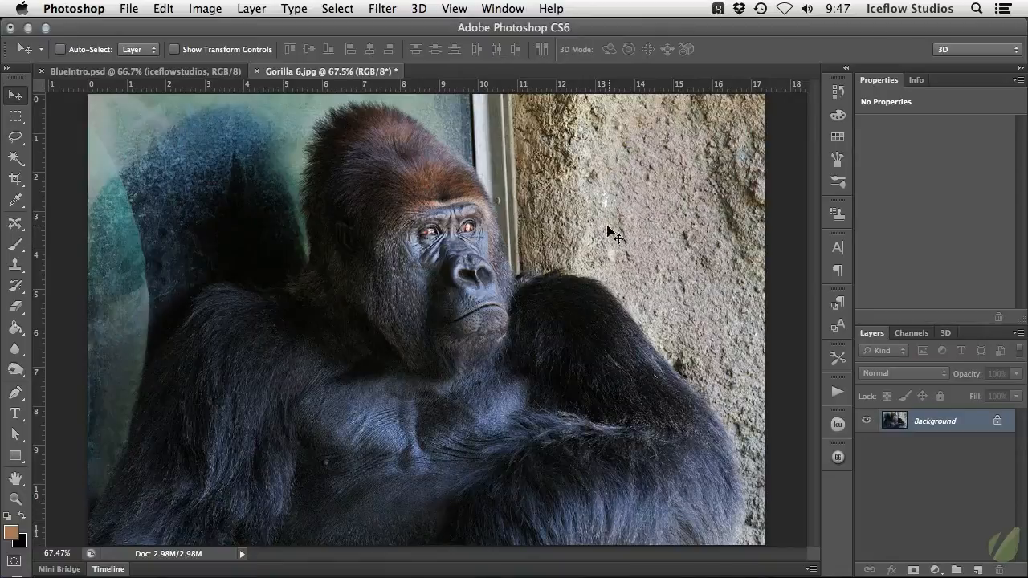
Activate the Crop tool with an unconstrained ratio and pull the crop box's left and right edges in around the gorilla
click(5, 184)
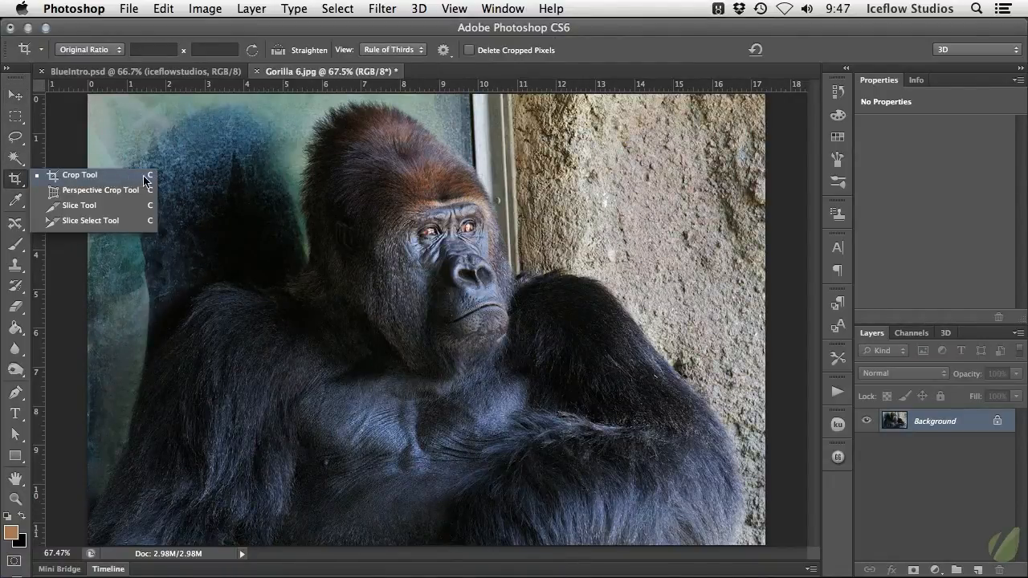
click(131, 177)
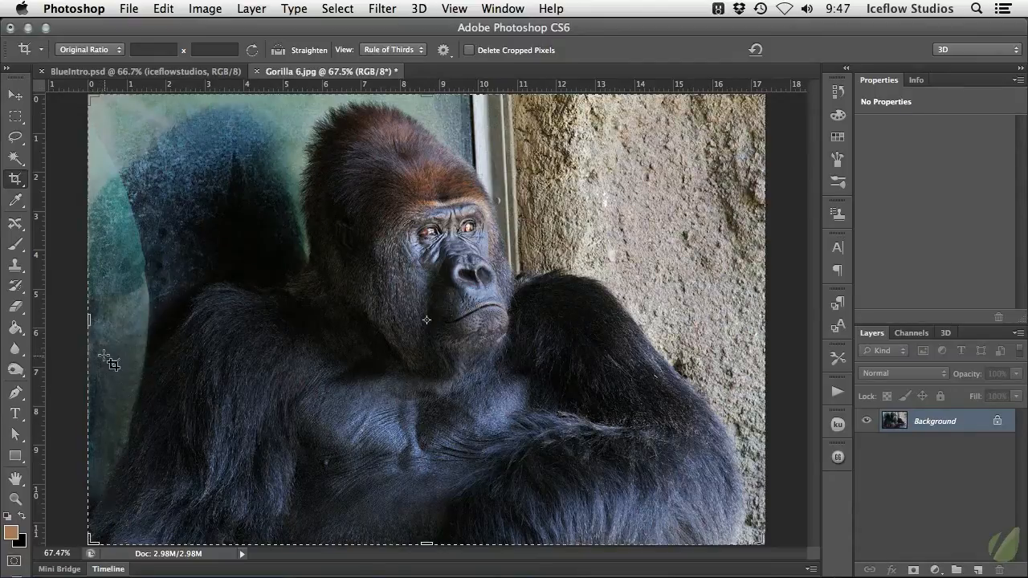
click(90, 49)
click(91, 38)
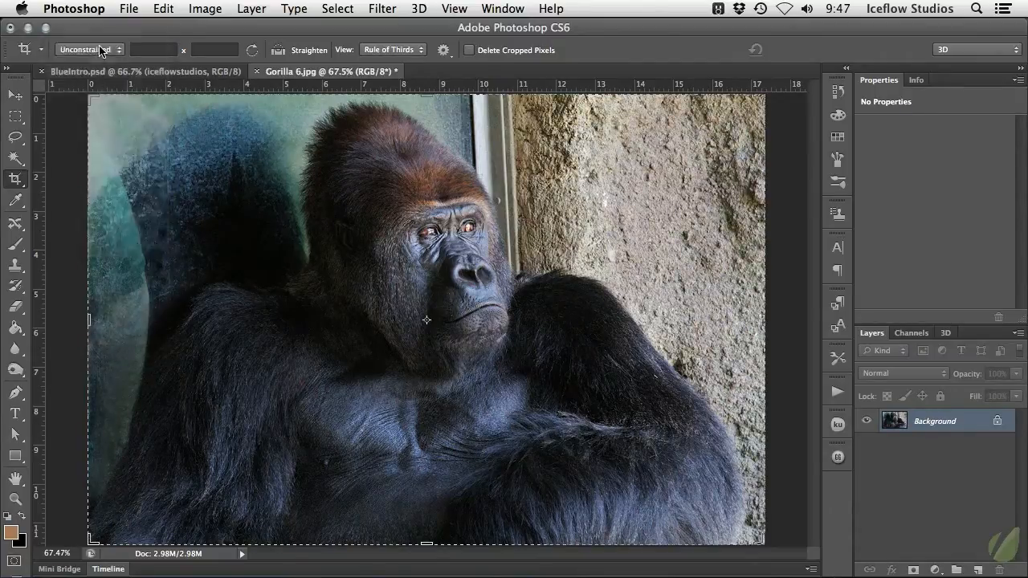
click(103, 49)
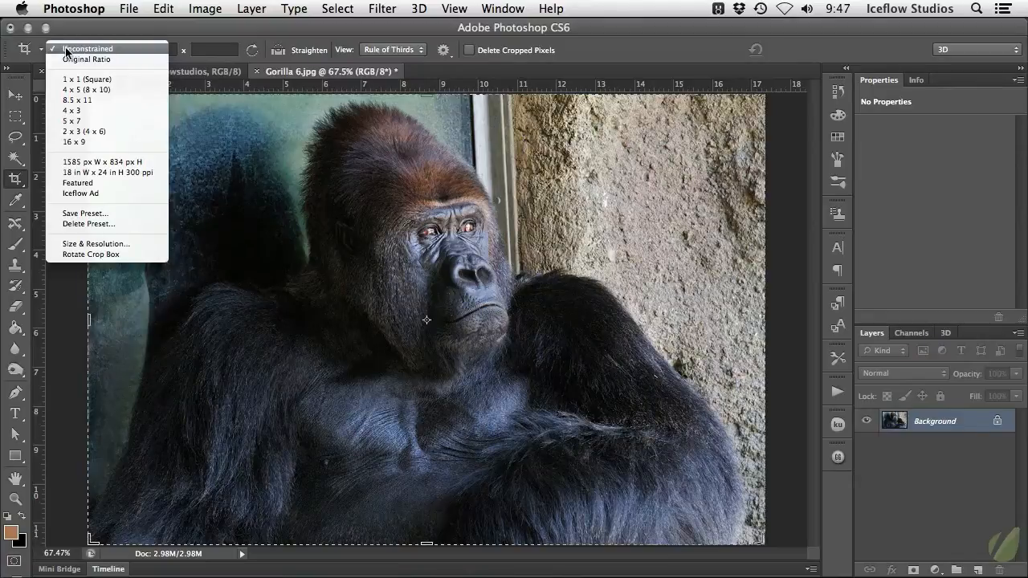
click(110, 50)
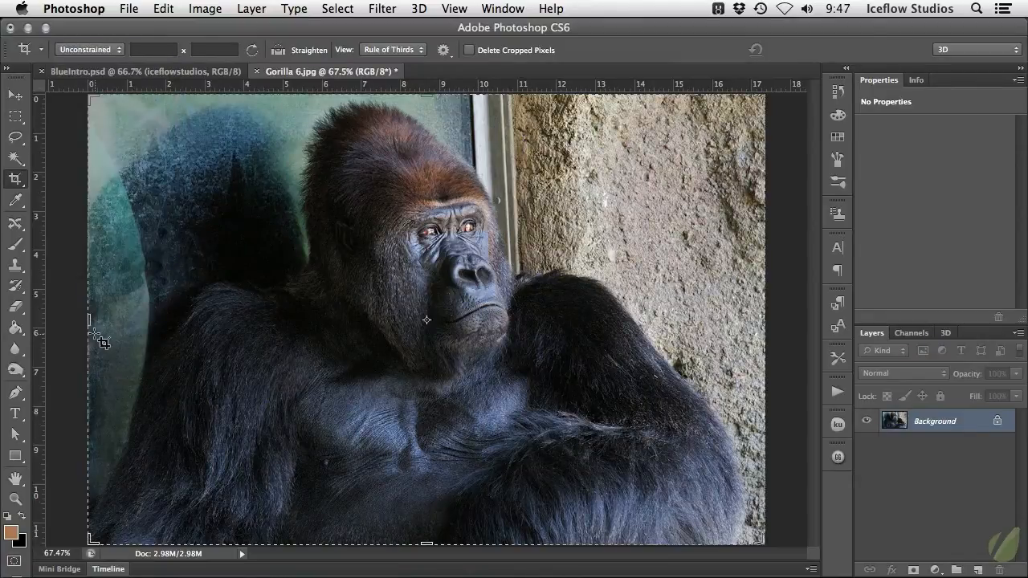
drag(89, 320, 176, 320)
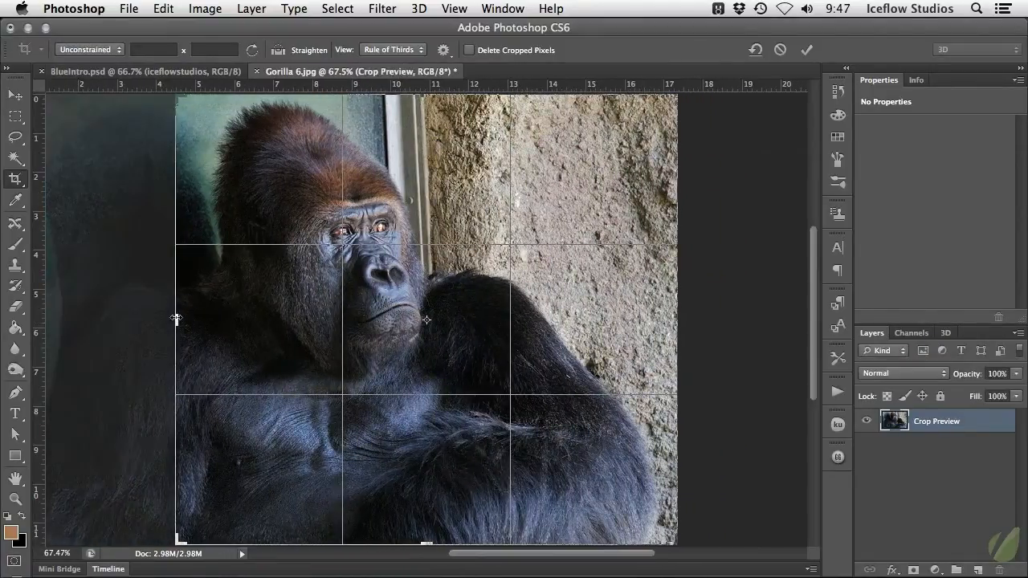
drag(682, 306, 604, 304)
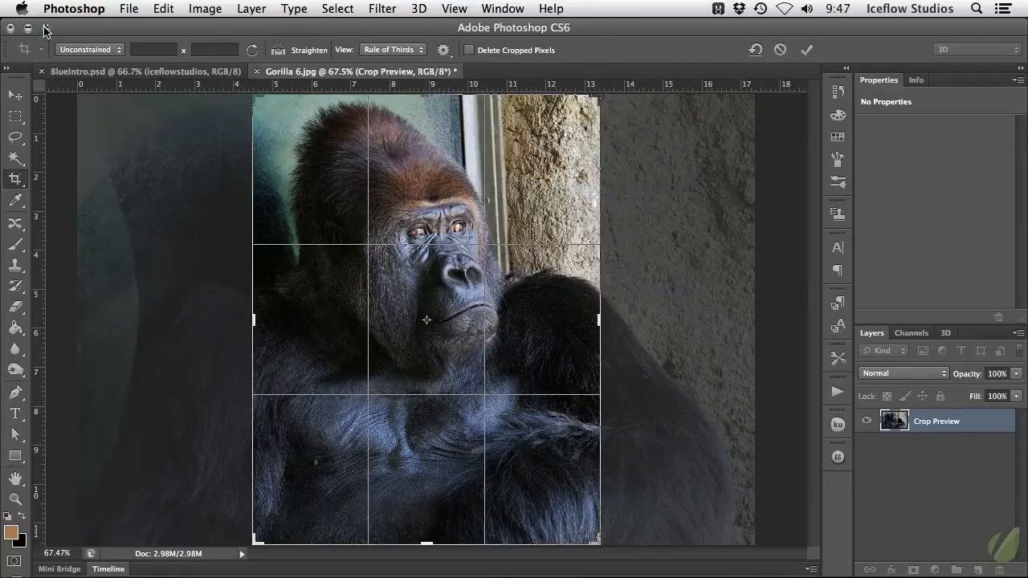
Switch the crop to Original Ratio and shrink the crop box proportionally from its left edge
click(119, 51)
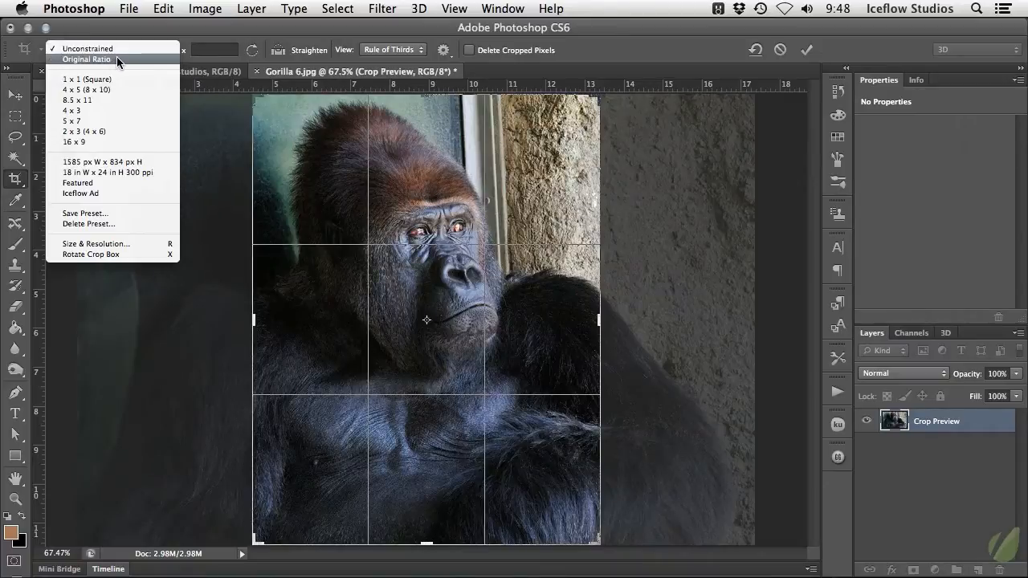
click(117, 60)
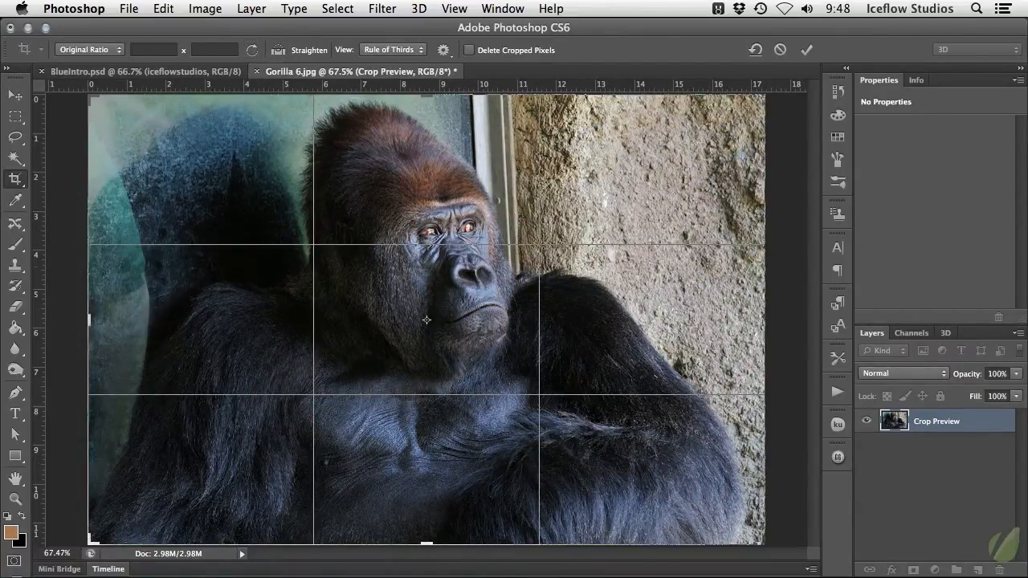
drag(92, 320, 182, 314)
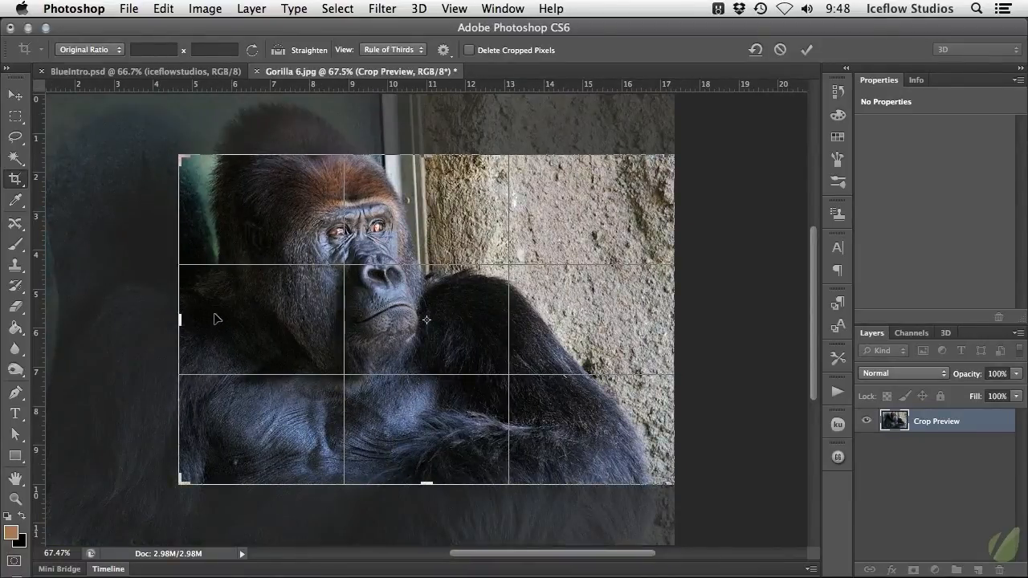
Apply the 4 x 5 (8 x 10) crop ratio, enlarge the crop box, and reposition the photo around the gorilla
click(107, 48)
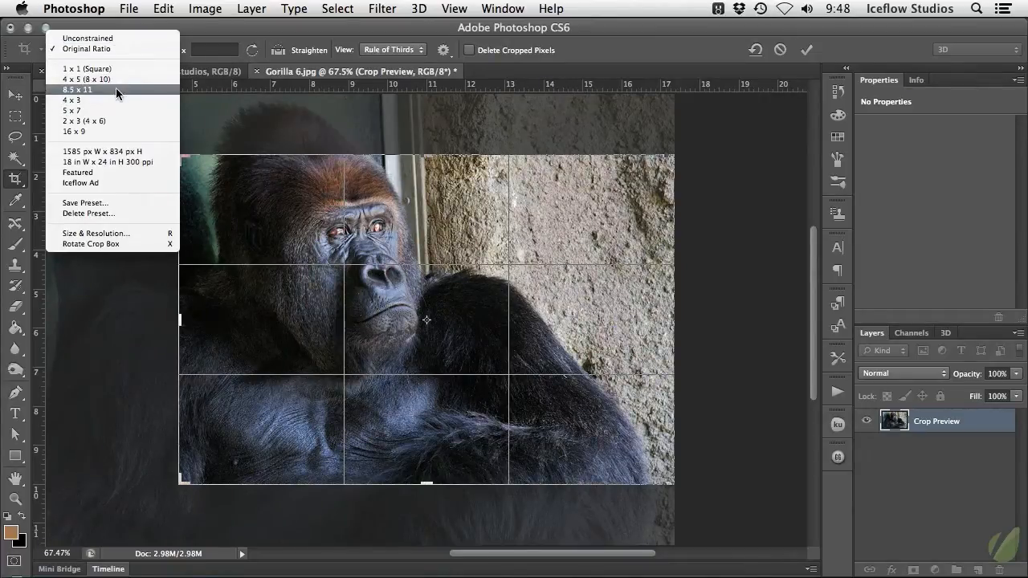
click(119, 78)
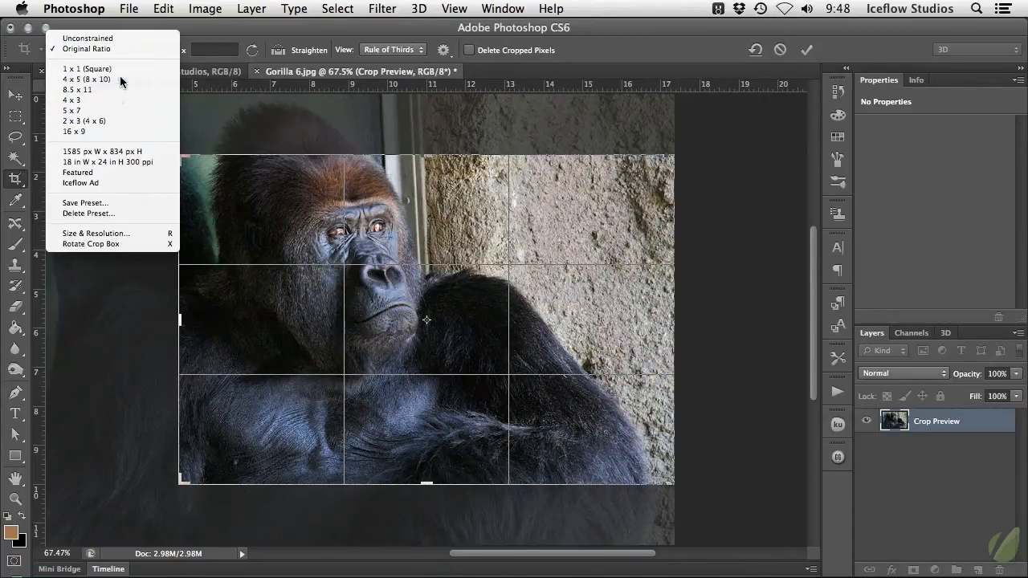
drag(353, 278, 402, 294)
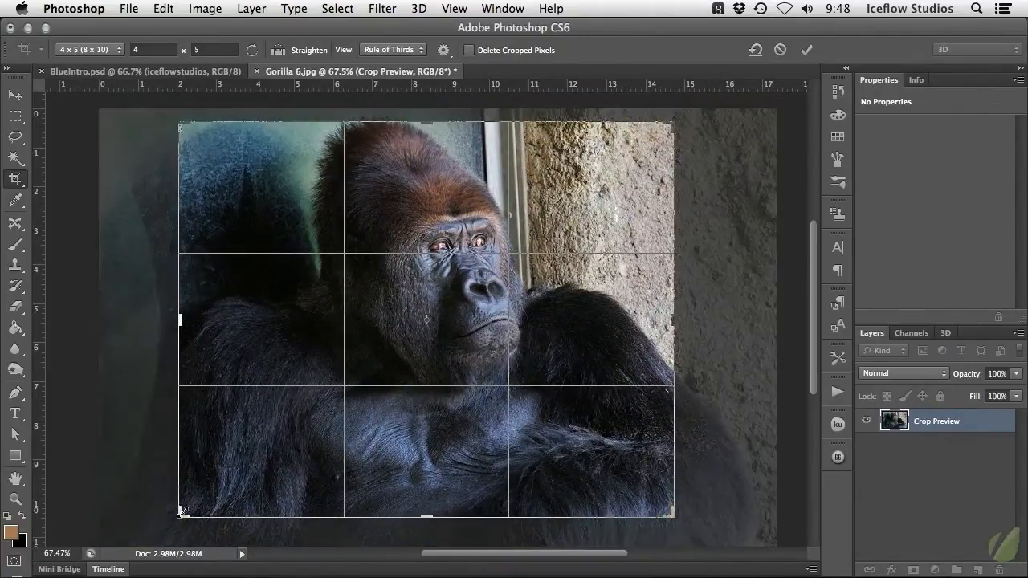
drag(182, 514, 147, 531)
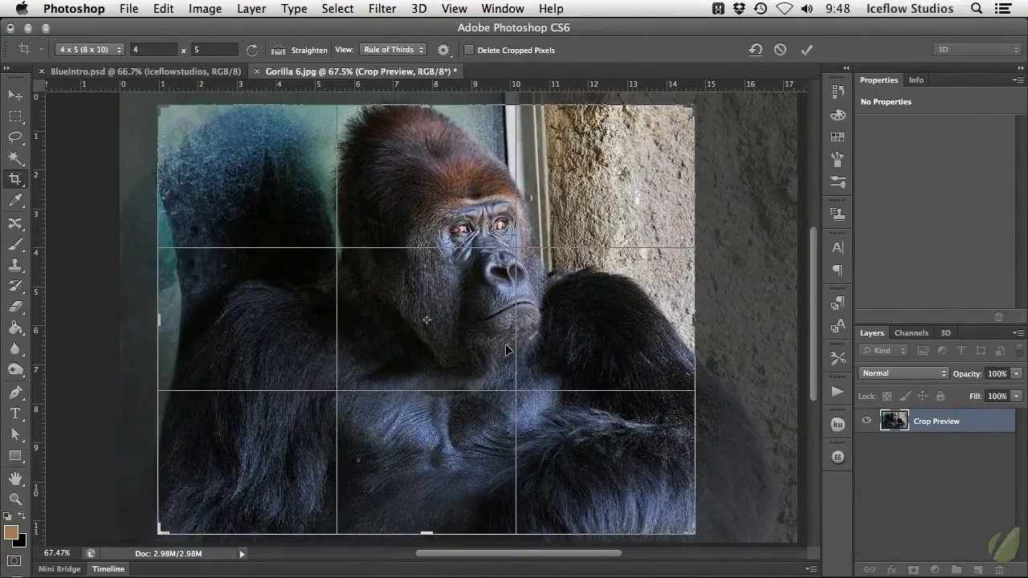
drag(505, 344, 477, 324)
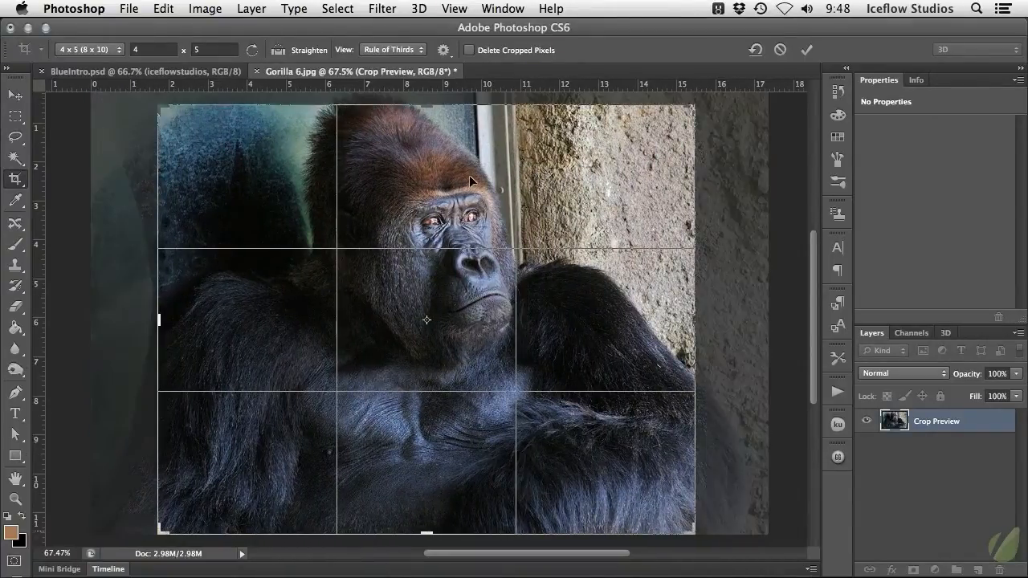
Turn on the Crop tool's classic mode and turn it off again
click(444, 50)
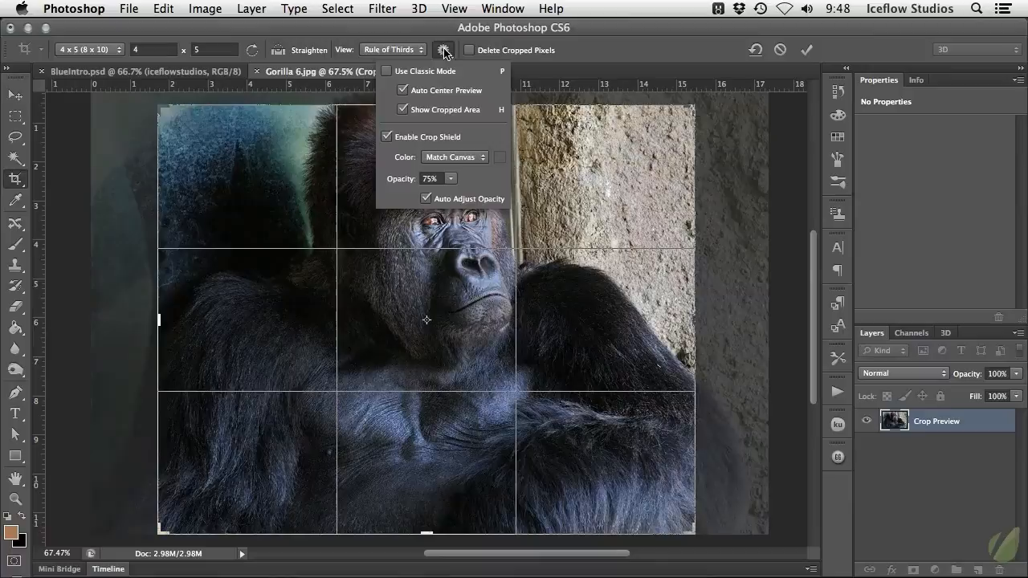
click(387, 72)
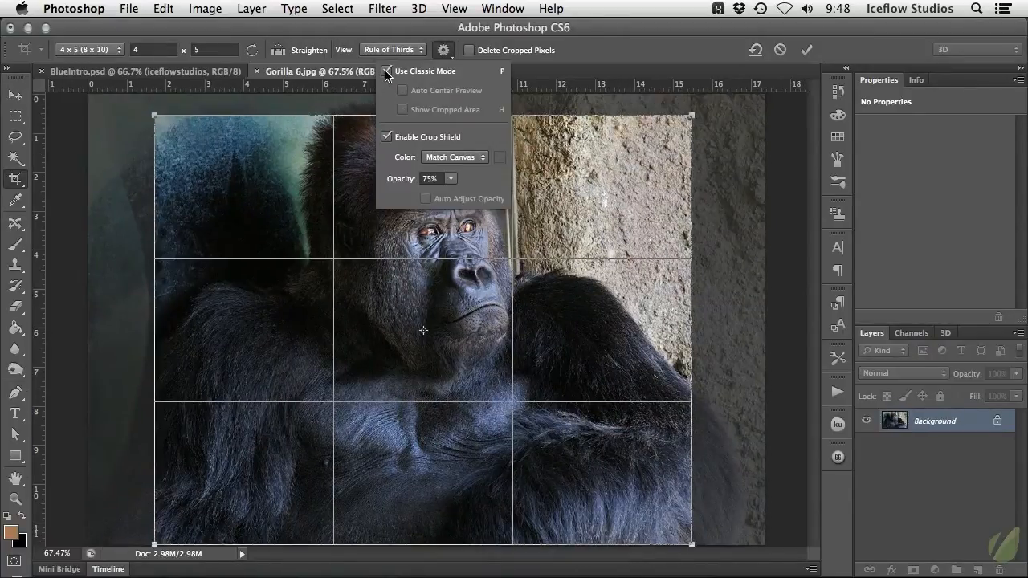
click(387, 71)
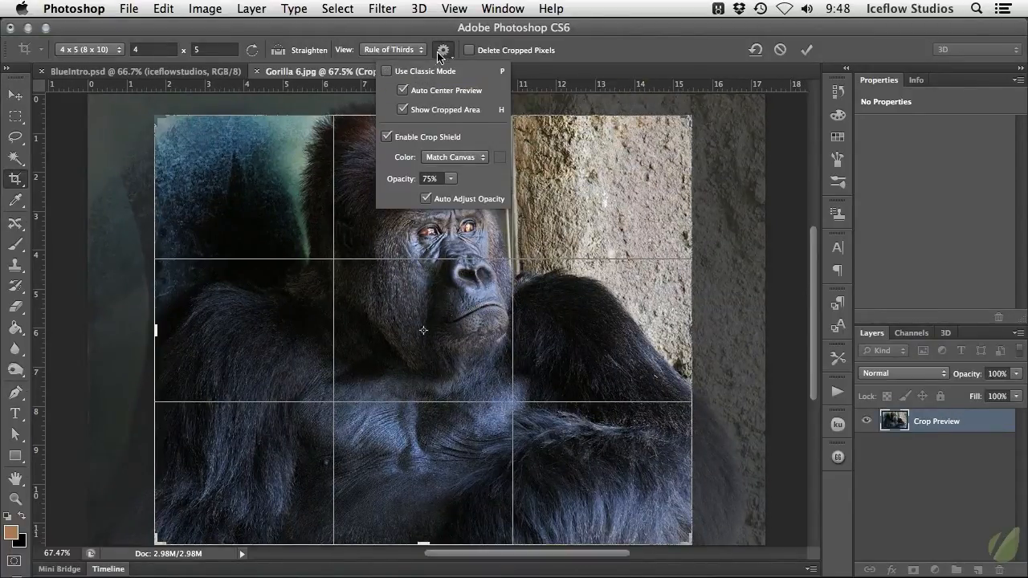
click(443, 50)
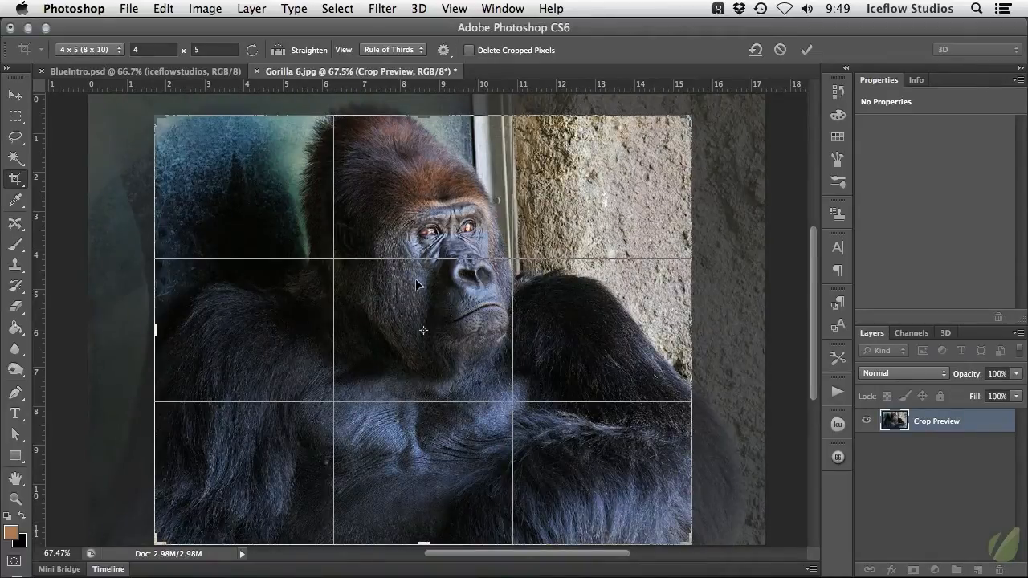
Enlarge the 4 x 5 crop box to the photo's full height and toggle it between portrait and landscape orientation
mouse_move(155, 116)
mouse_down()
mouse_move(234, 156)
mouse_move(153, 76)
mouse_move(259, 158)
mouse_move(143, 111)
mouse_up()
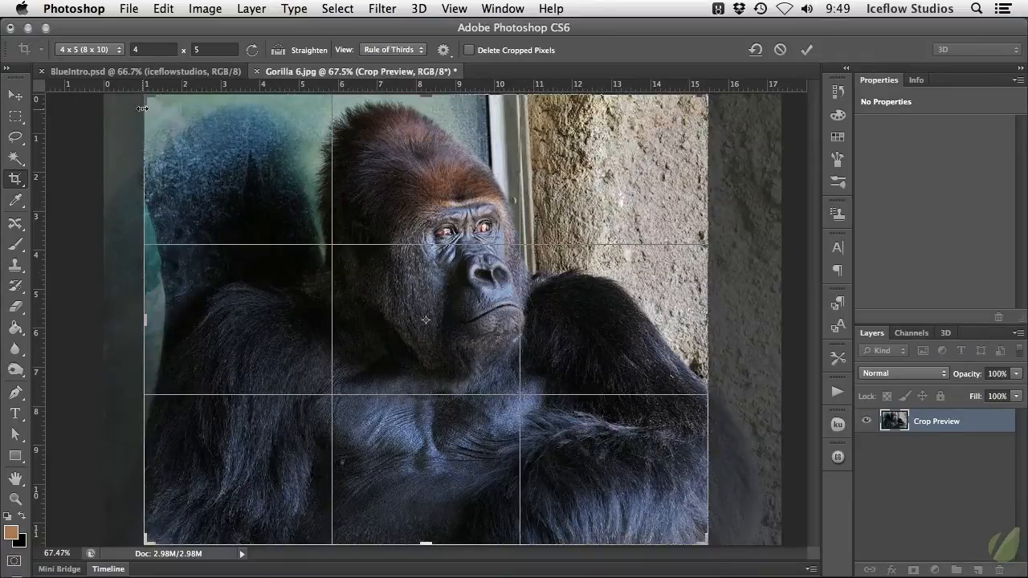
click(253, 52)
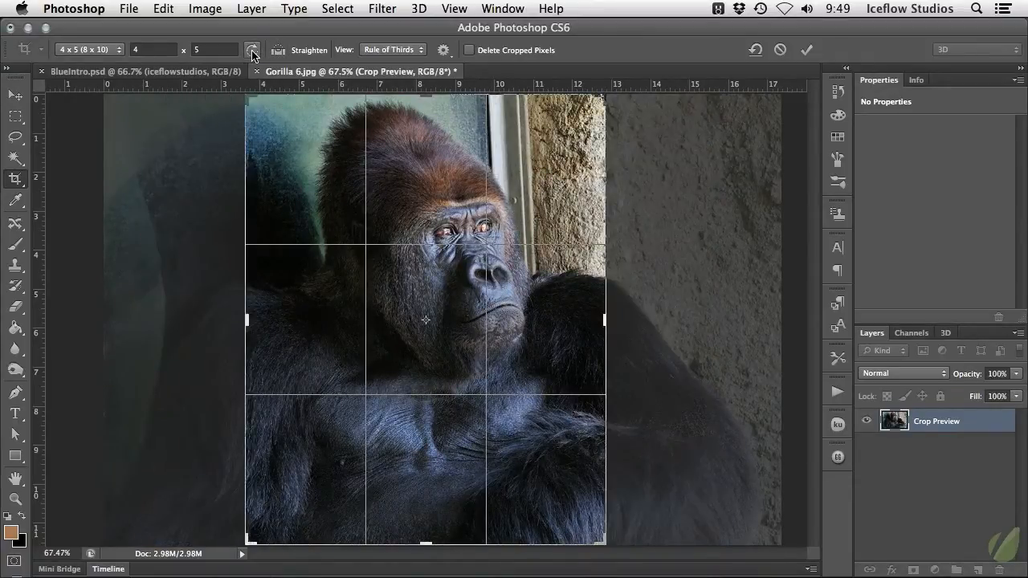
click(252, 51)
click(252, 51)
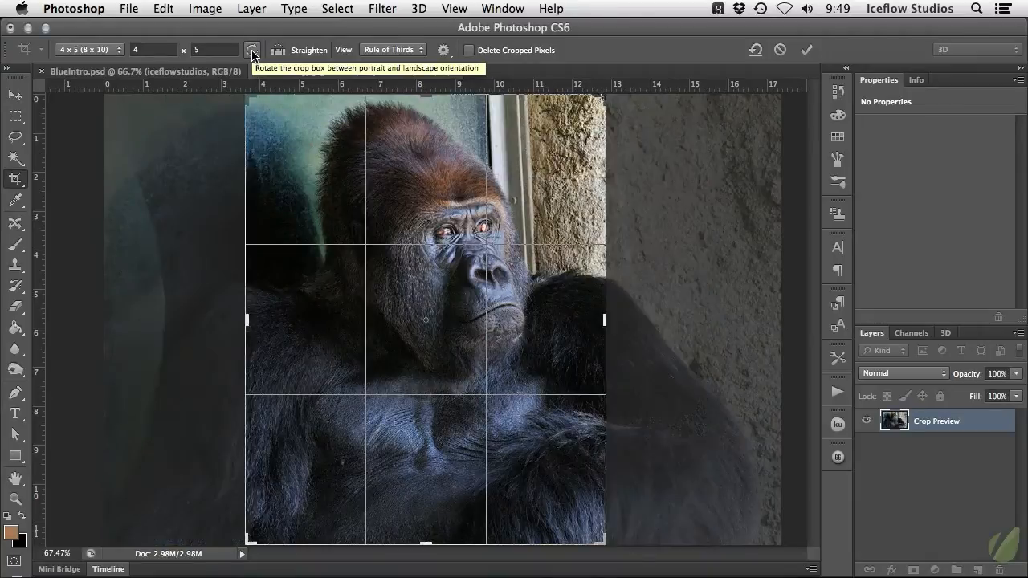
click(252, 52)
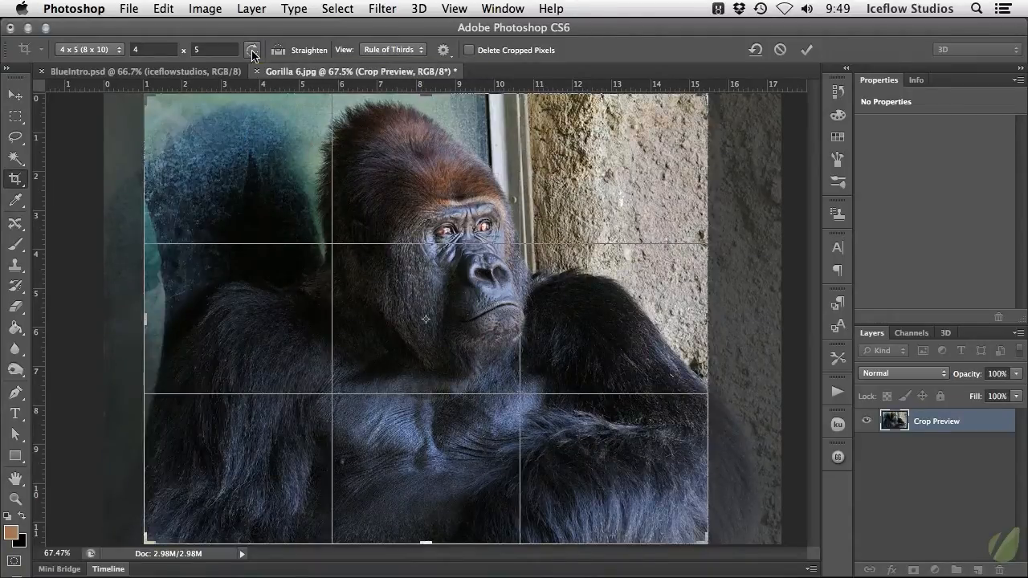
Shift the photo slightly to the left inside the 4 x 5 landscape crop box
double_click(196, 49)
key(BackSpace)
text(5)
drag(302, 182, 284, 189)
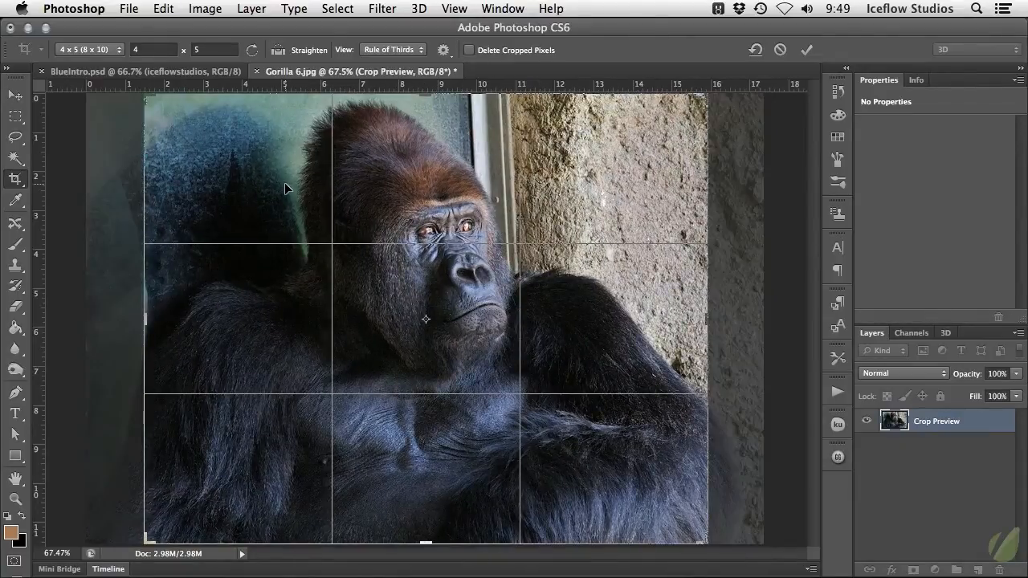
Set a custom crop ratio of 24 by 20
click(157, 49)
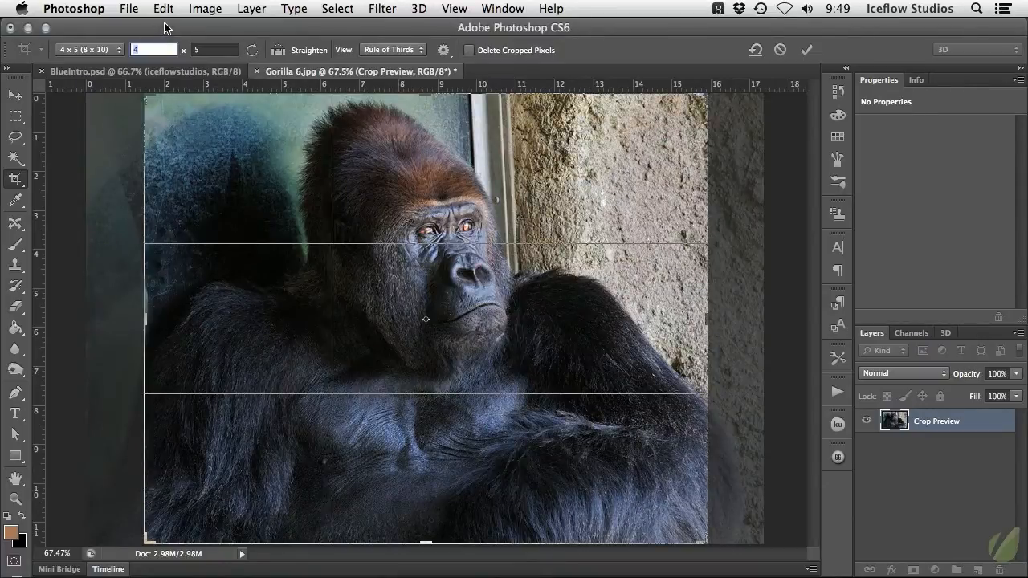
text(24)
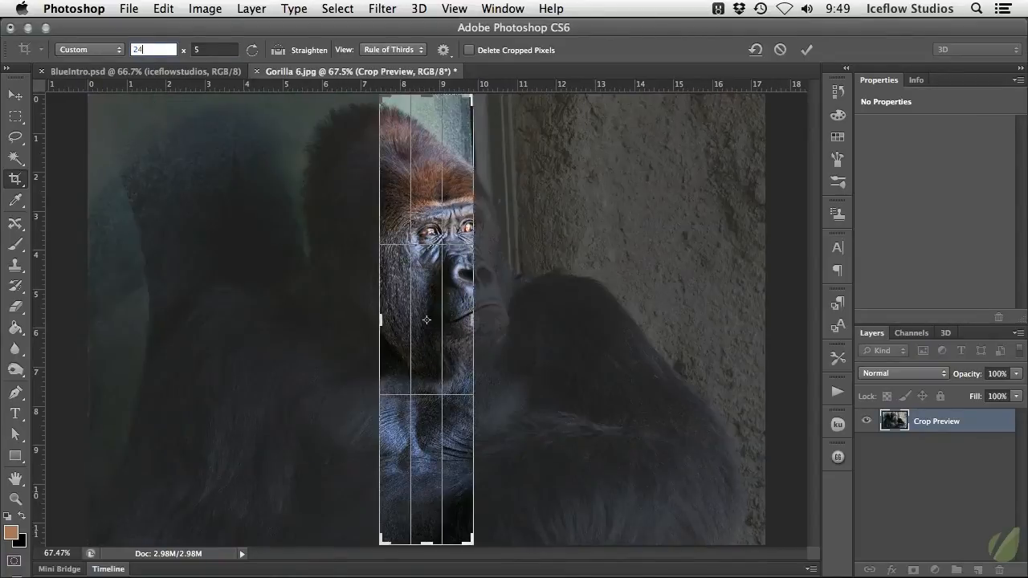
key(Tab)
text(20)
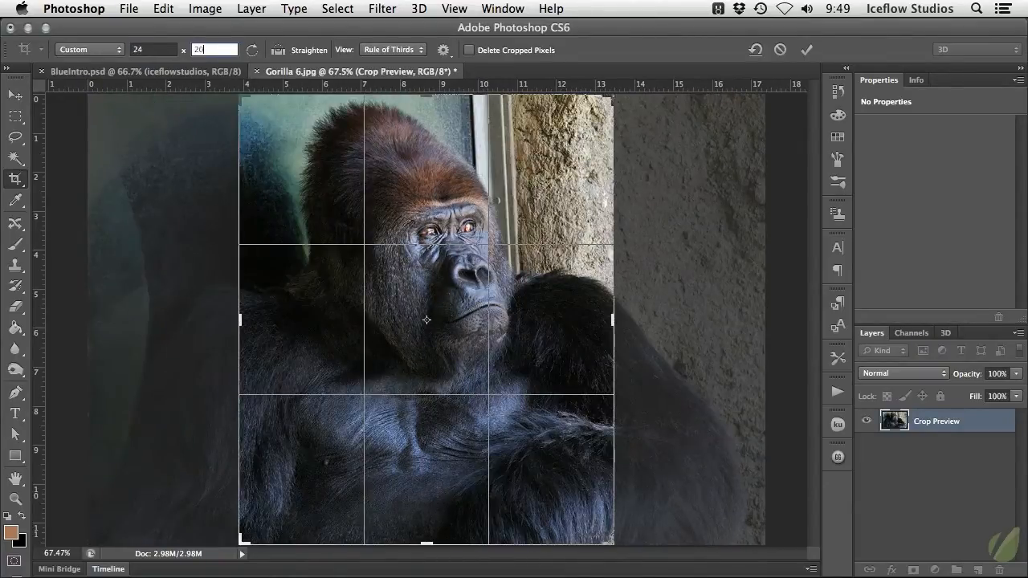
Add inch units to the custom crop values, making them 24 in by 20 in, and apply the crop
click(165, 48)
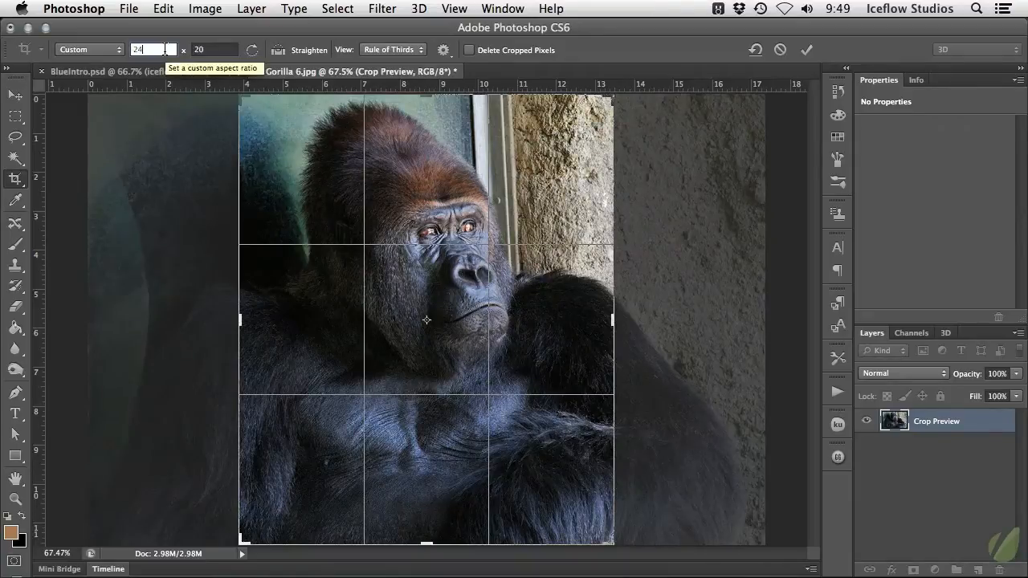
text(in)
key(Tab)
text(in)
key(Return)
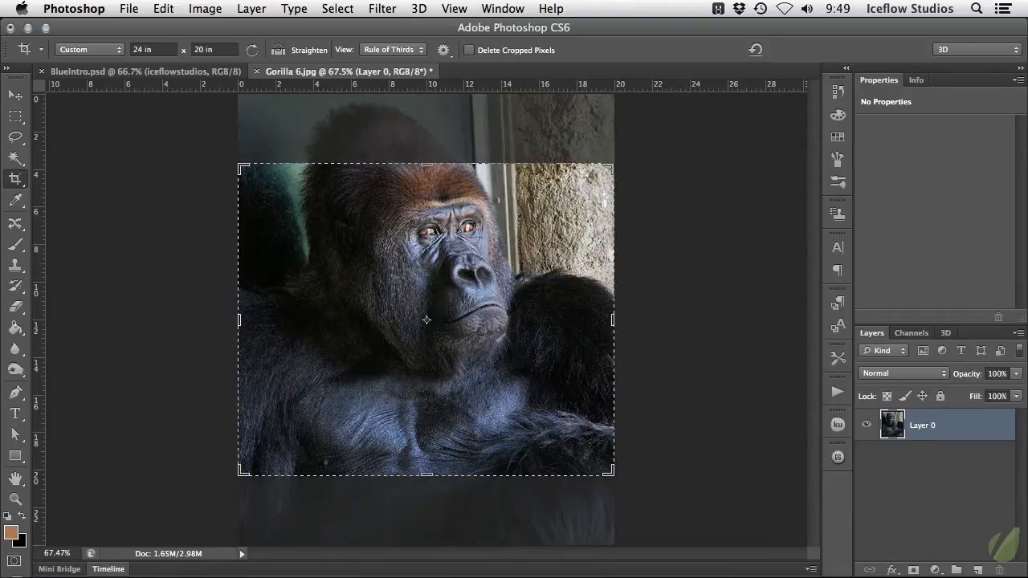
Check the cropped photo's document dimensions and resolution in Image Size without changing them
key(Escape)
key(v)
key(super+alt+i)
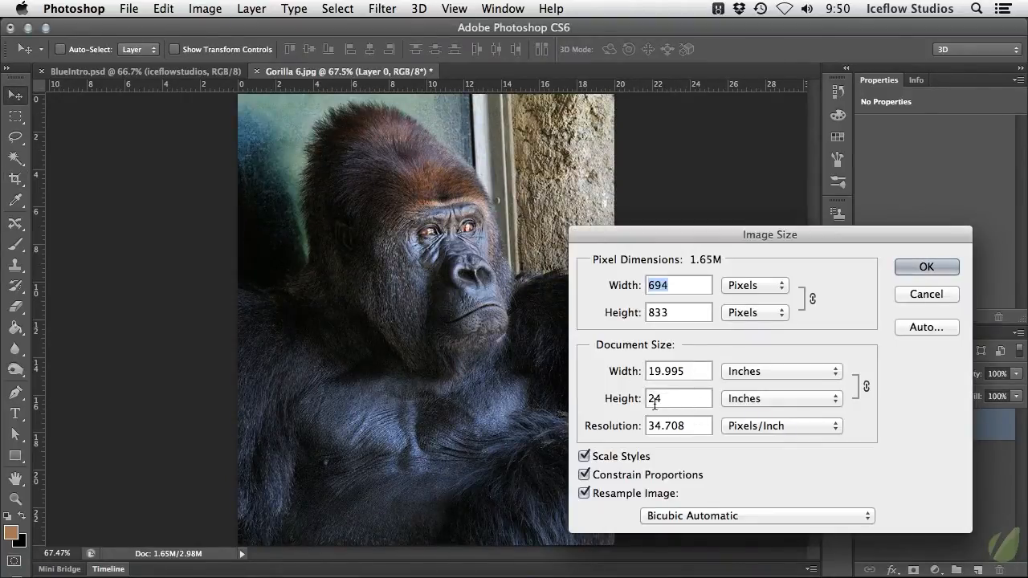
click(937, 294)
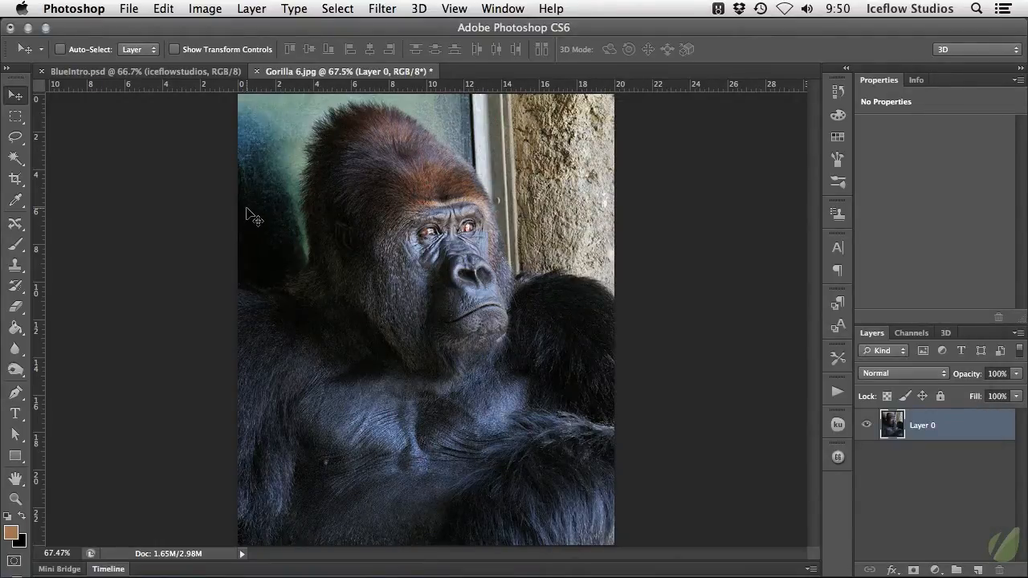
Save the custom crop size as a preset named "24 in W x 20 in H" and keep it selected in the preset list
key(c)
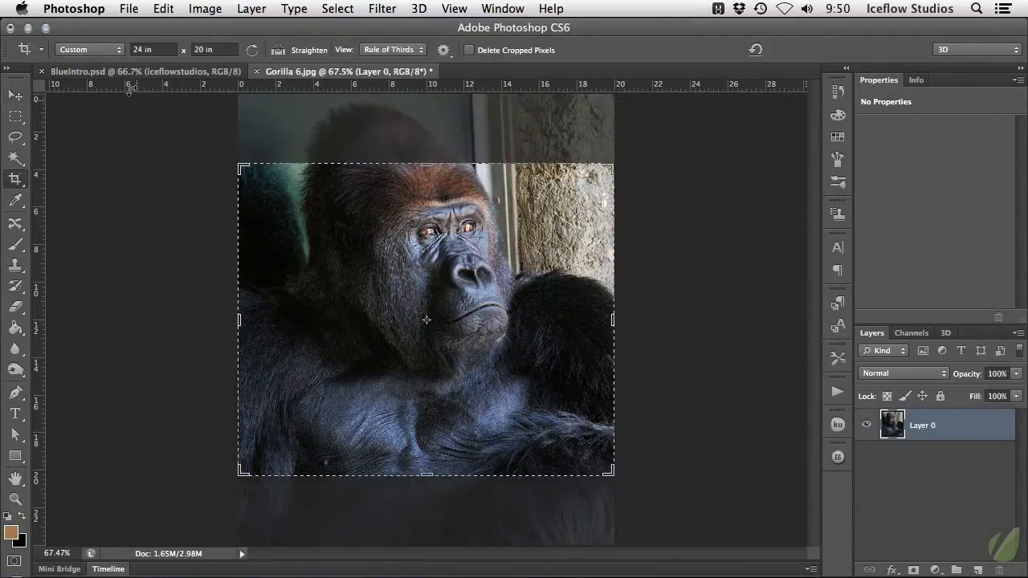
click(118, 49)
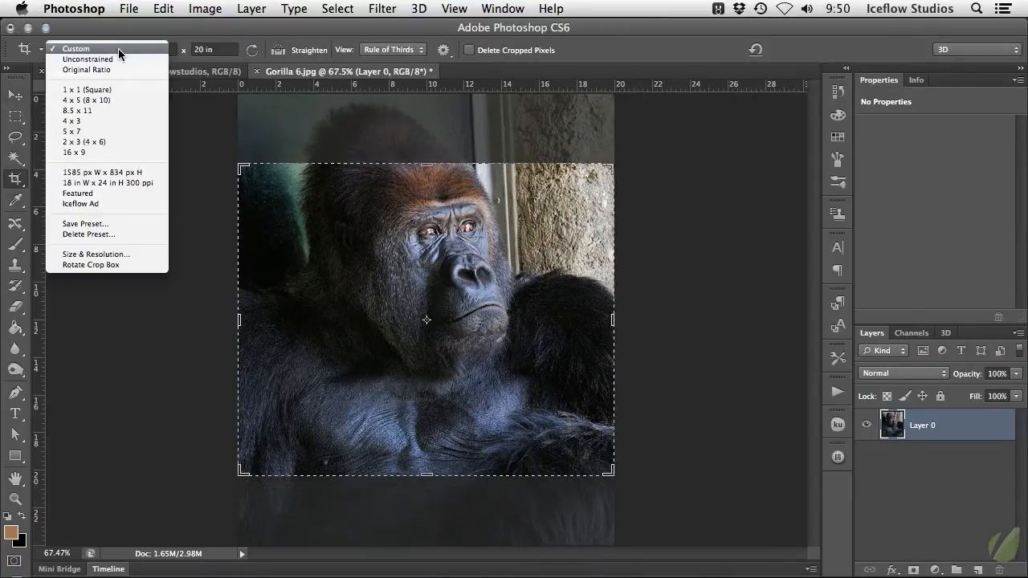
click(114, 223)
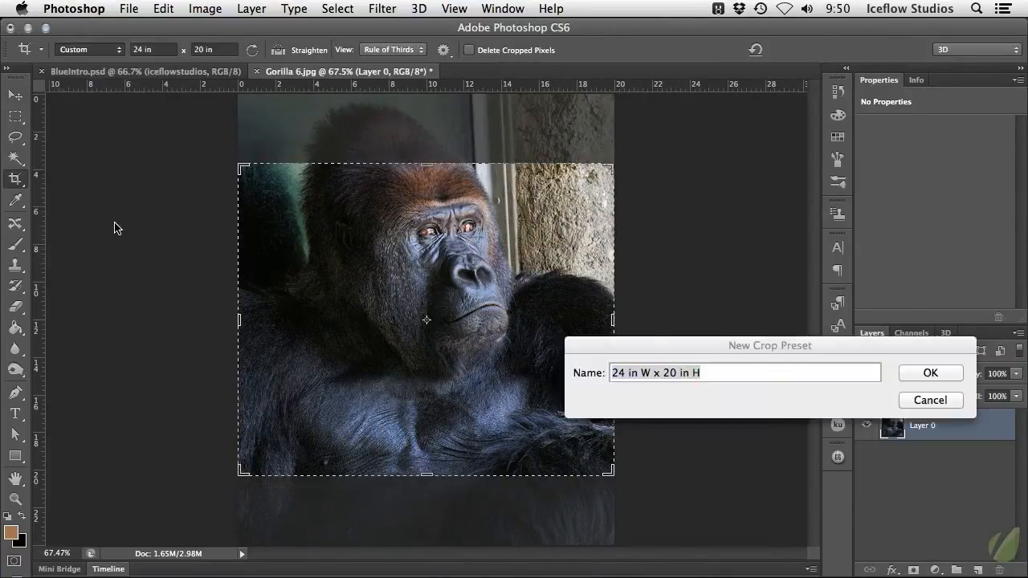
drag(672, 343, 349, 201)
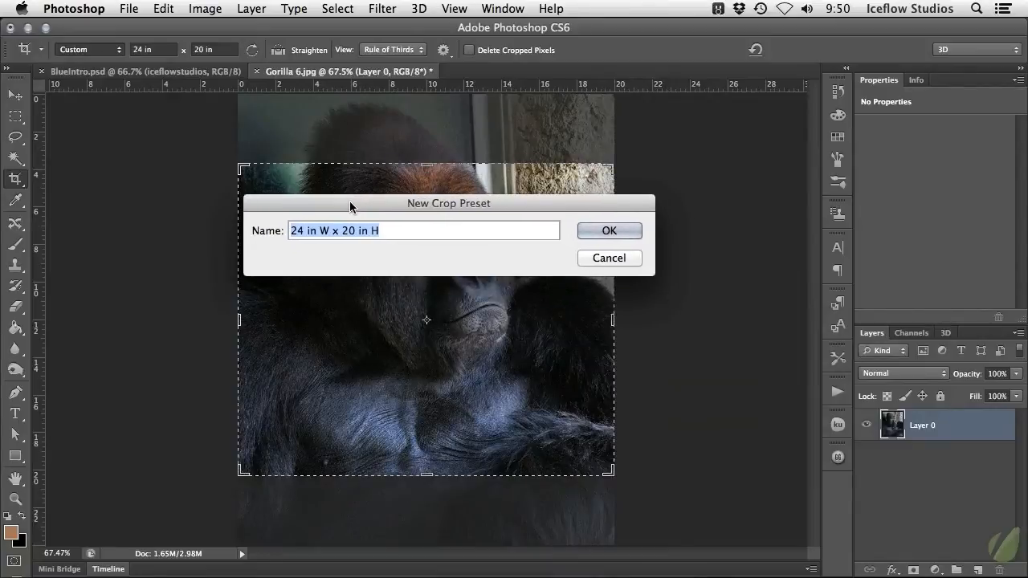
click(412, 229)
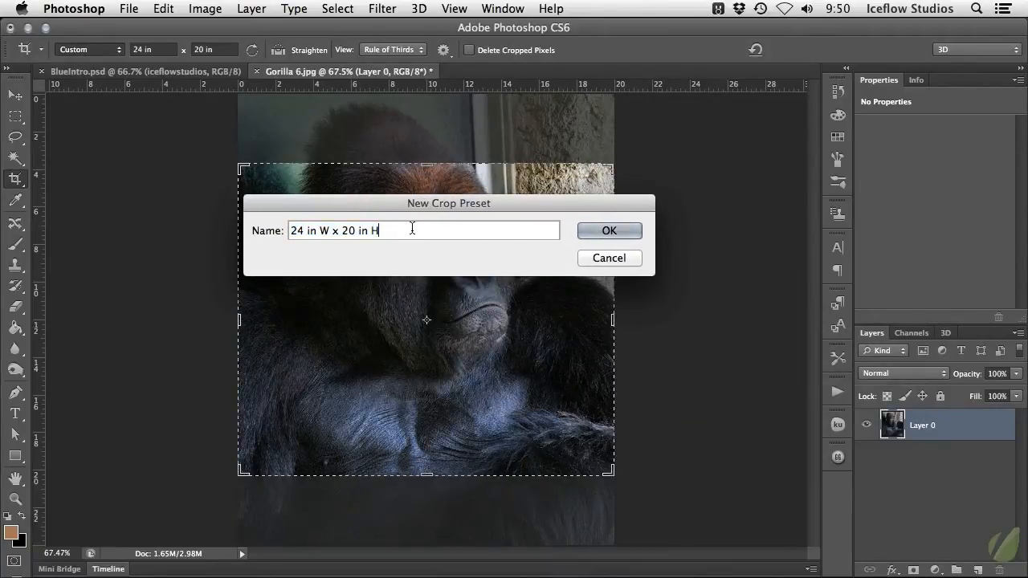
click(609, 231)
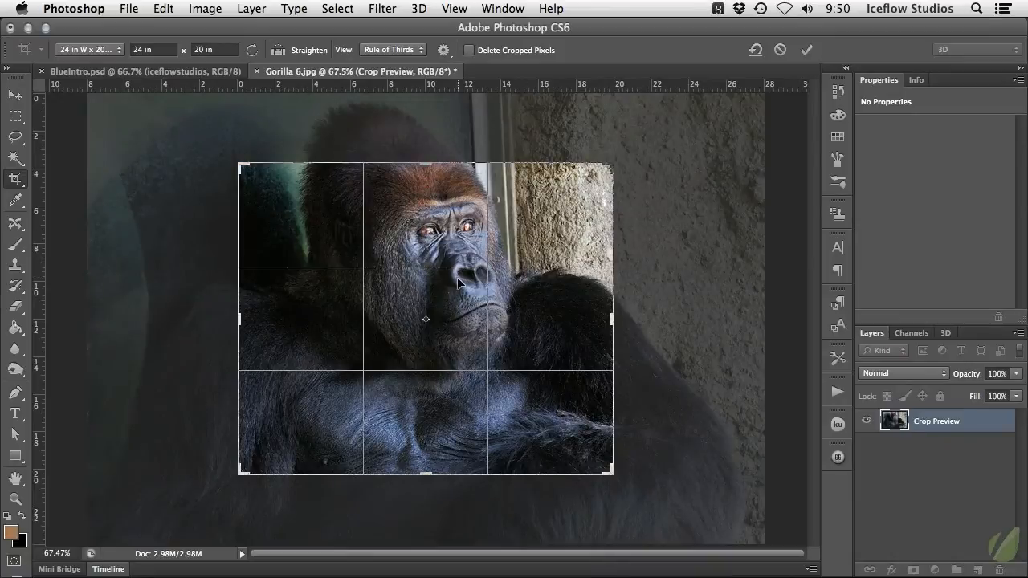
click(89, 50)
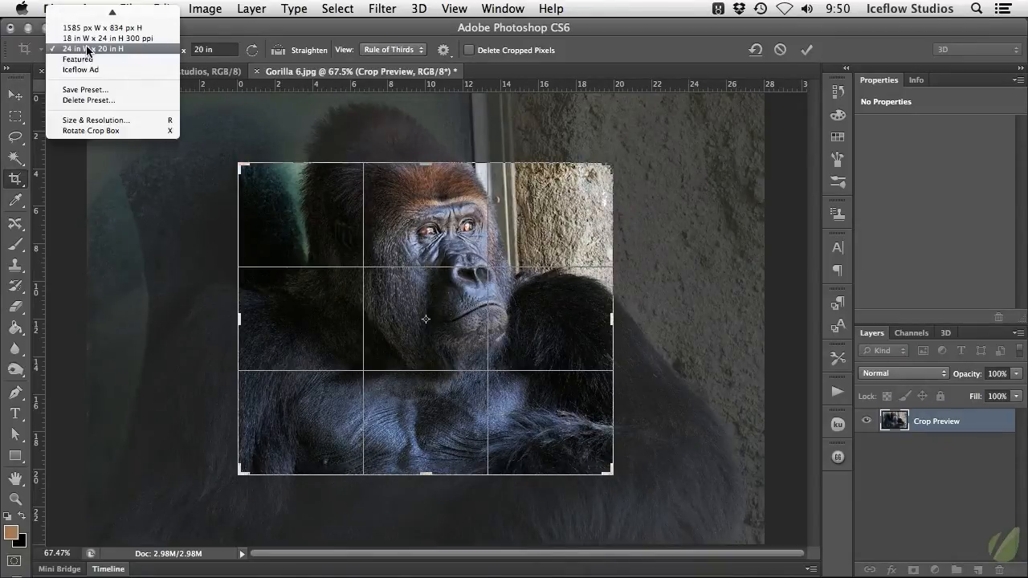
click(130, 48)
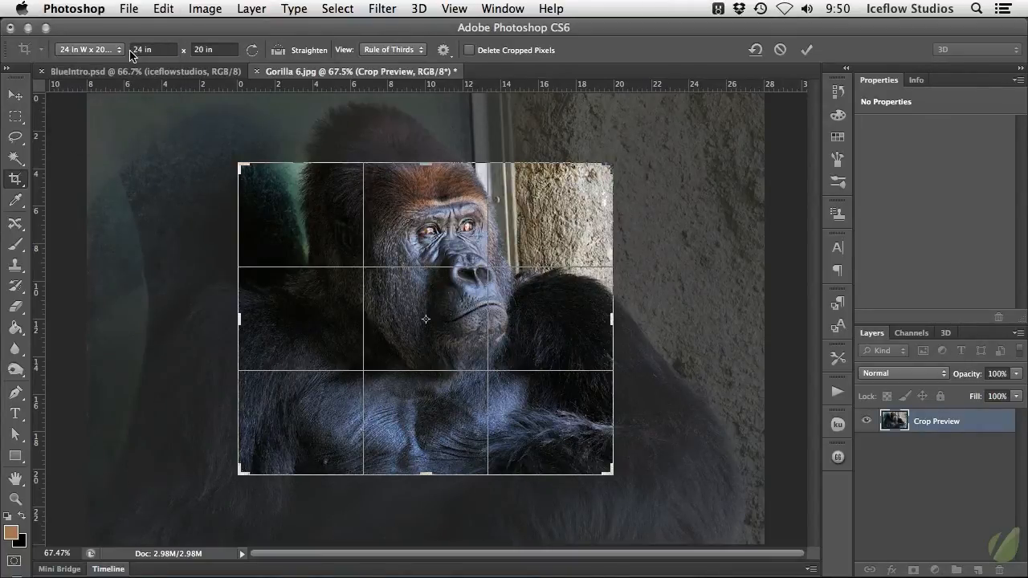
Discard the pending crop, resetting the Crop tool to Unconstrained, and undo the earlier crop of the gorilla photo
click(16, 95)
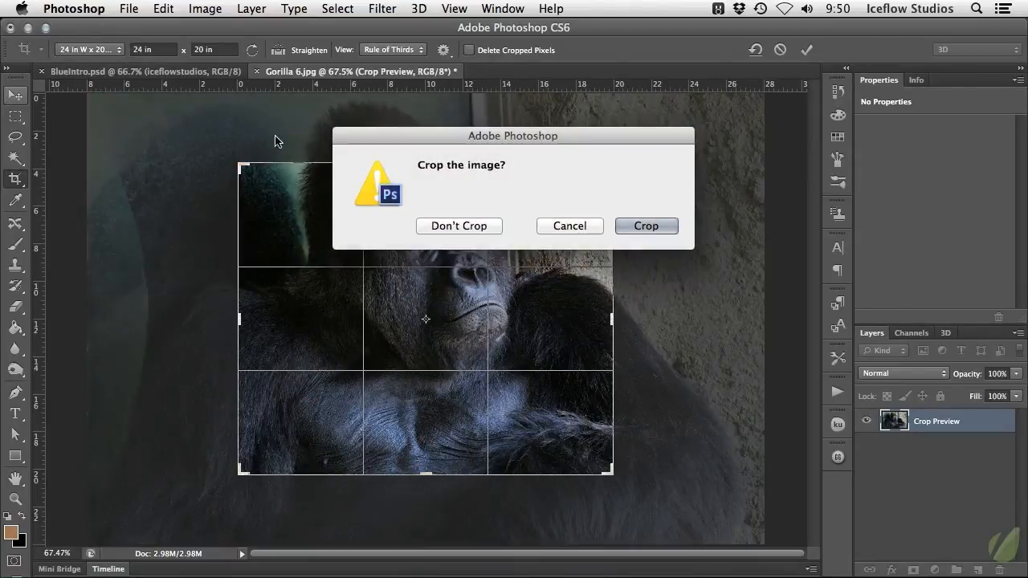
click(458, 225)
key(c)
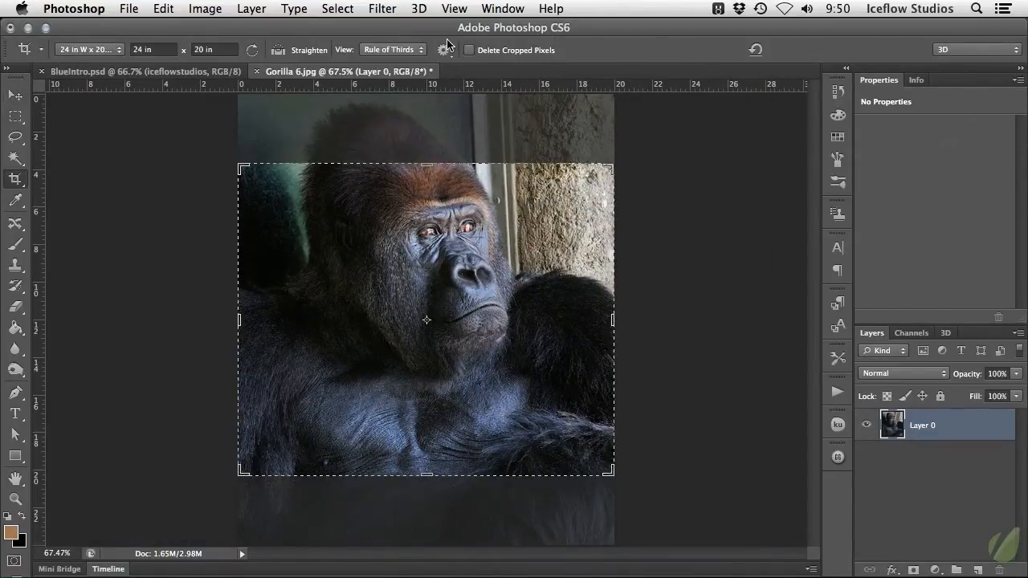
click(756, 50)
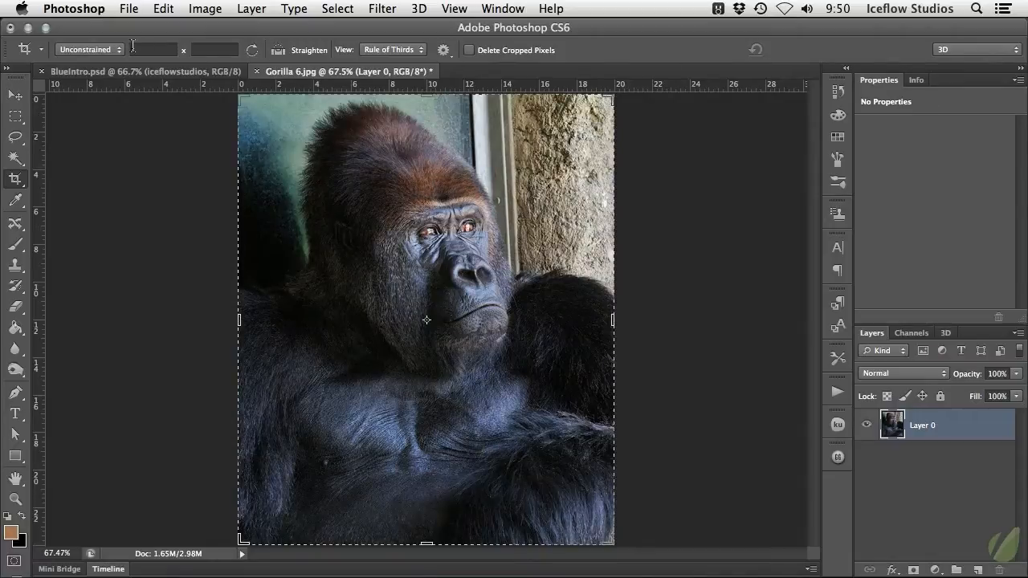
key(super+z)
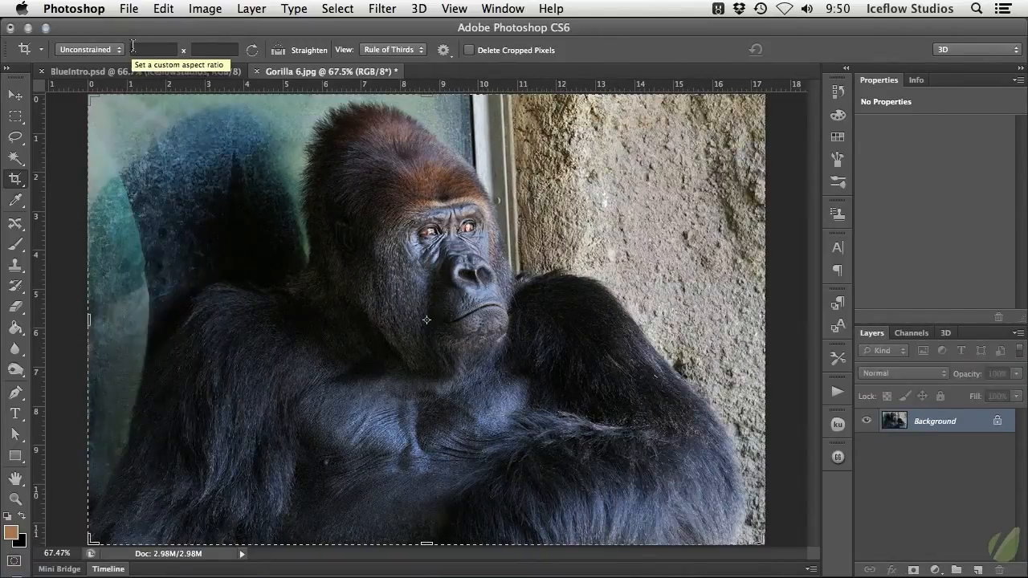
Crop the gorilla photo to 24 by 18 inches at 300 pixels/inch, saving the size as preset "24 in W x 18 in H 300 ppi"
click(213, 256)
click(102, 51)
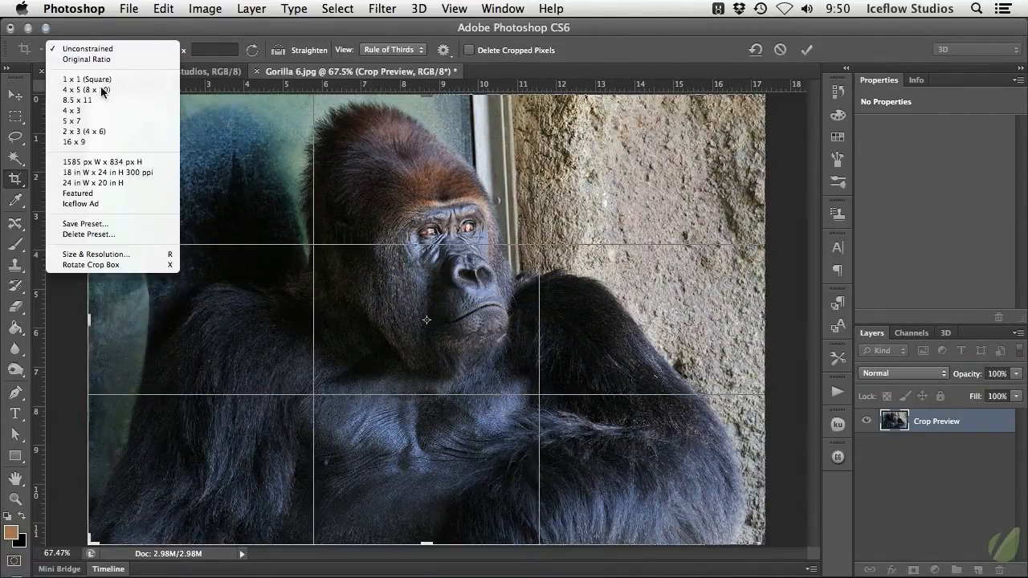
click(153, 254)
drag(659, 304, 455, 183)
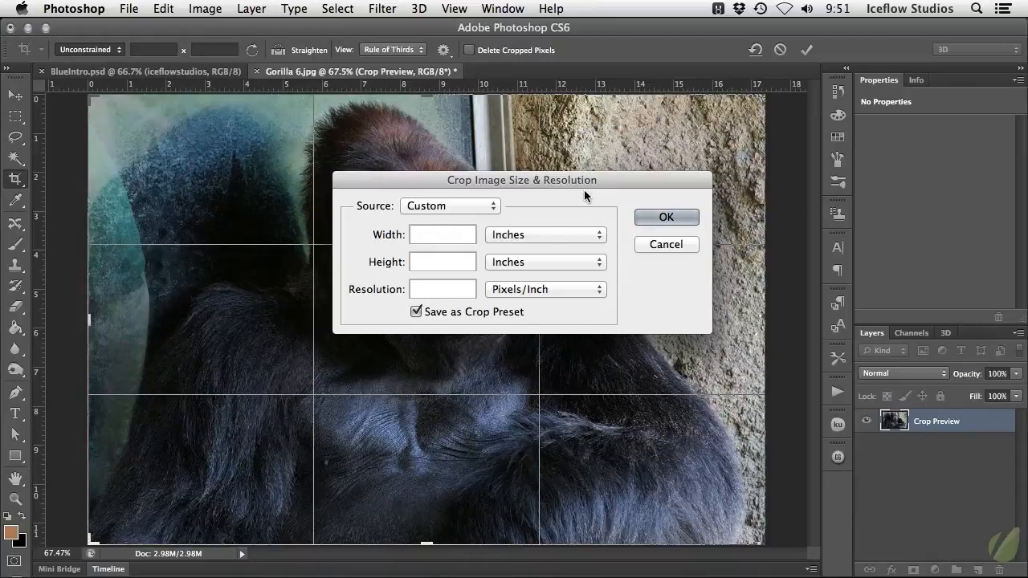
text(24)
key(Tab)
text(18)
key(Tab)
text(300)
click(666, 217)
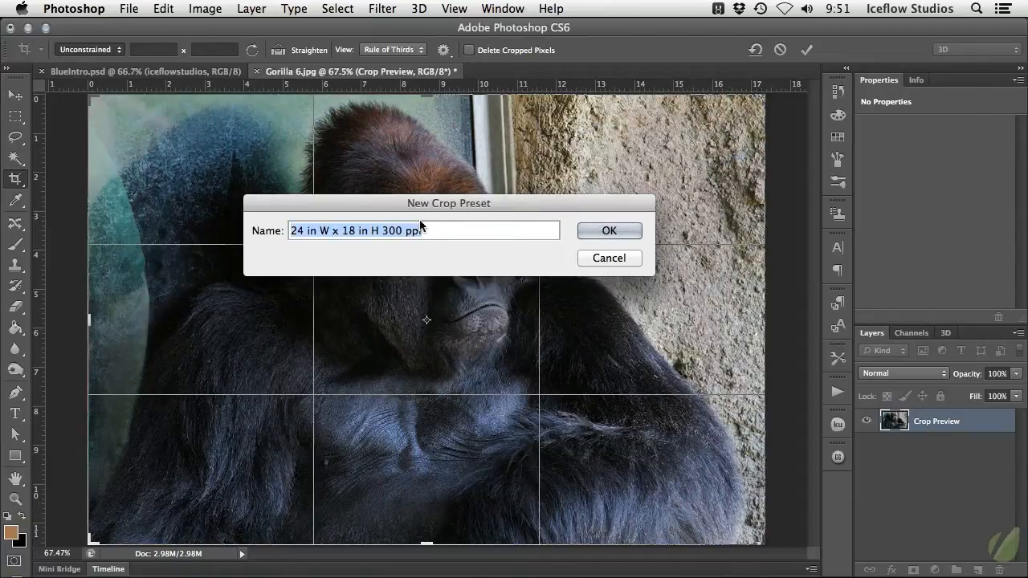
click(619, 228)
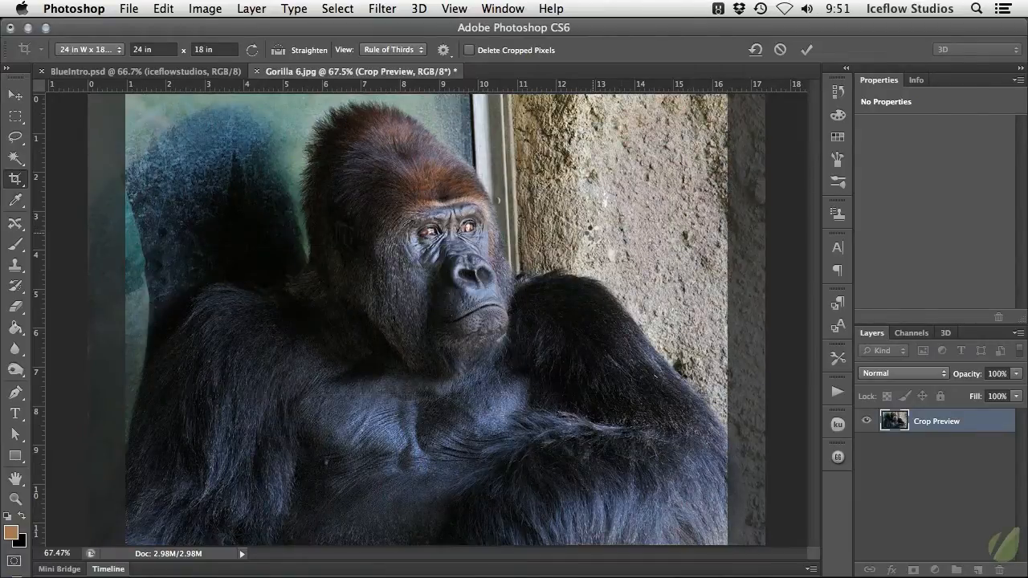
key(Return)
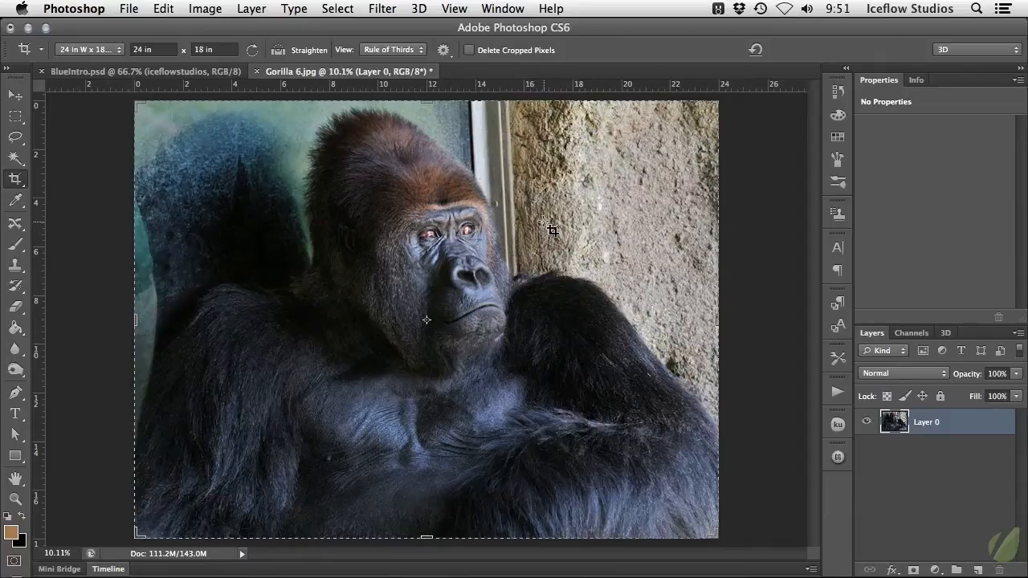
Shift the gorilla layer slightly left with the Move tool and reposition the photo to the right inside the reactivated crop box
key(v)
mouse_move(553, 249)
mouse_down()
mouse_move(512, 249)
mouse_move(558, 281)
mouse_move(558, 206)
mouse_move(546, 257)
mouse_up()
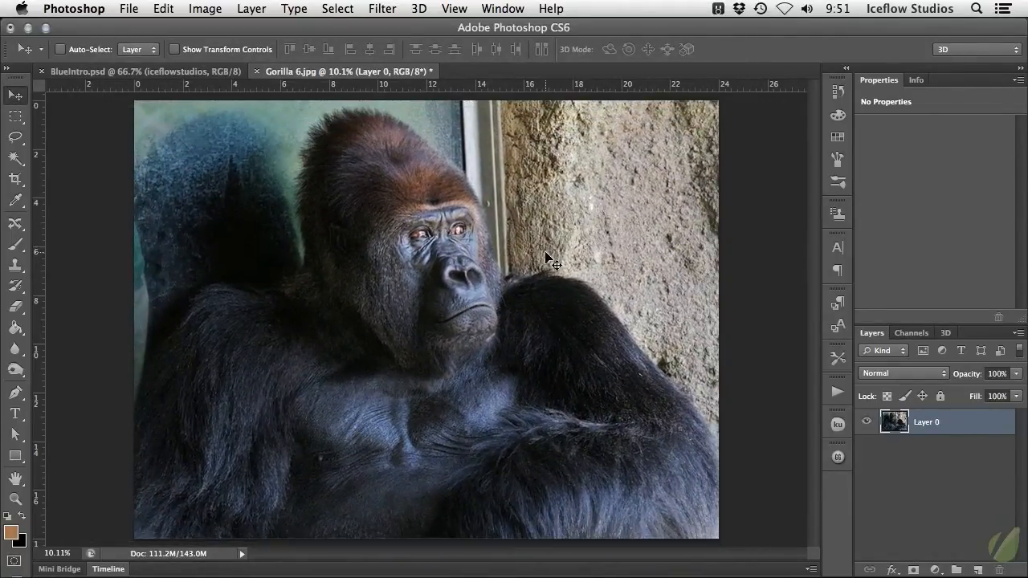
key(c)
click(565, 212)
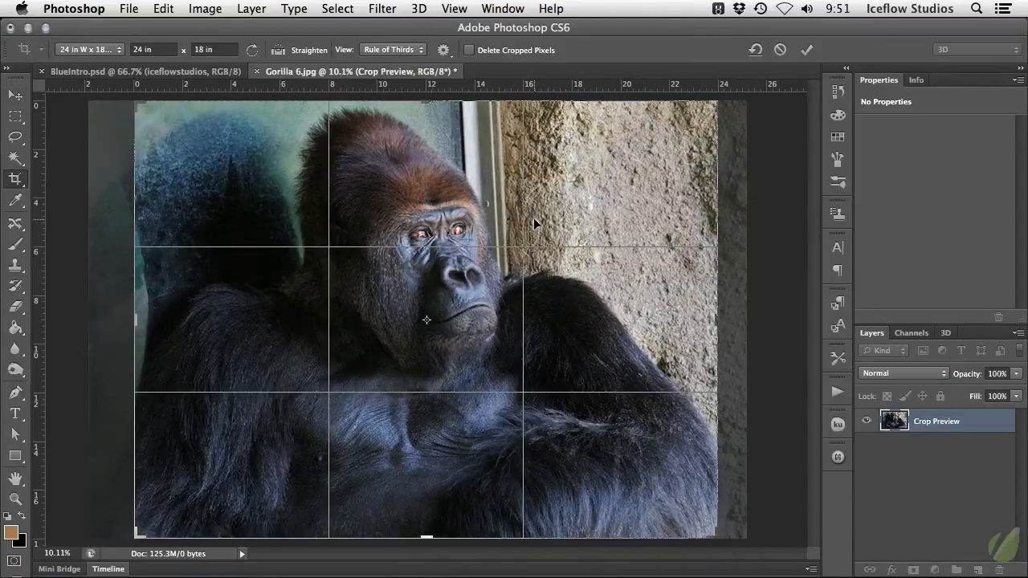
drag(533, 217, 575, 218)
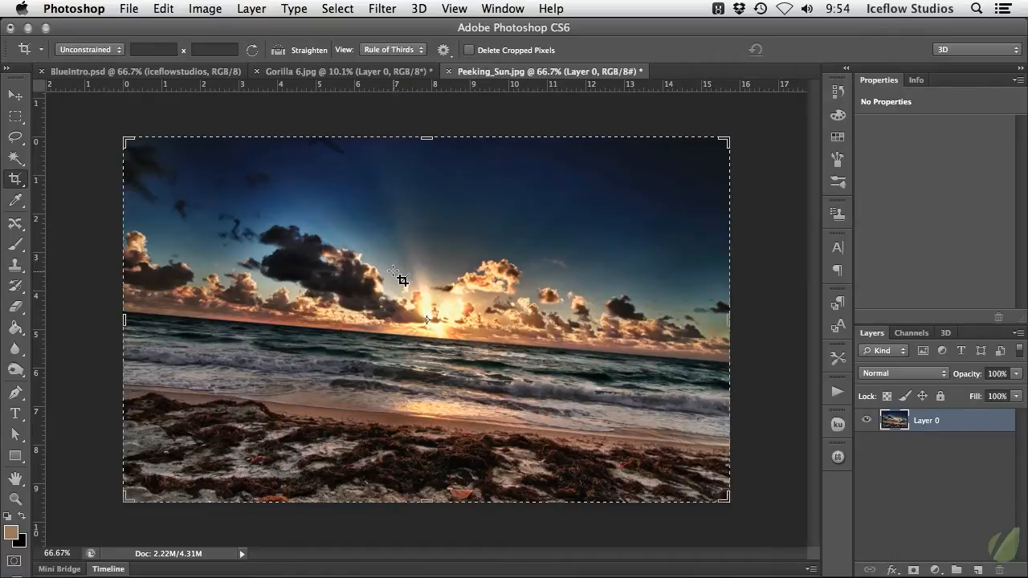
Straighten the tilted sunset photo Peeking_Sun.jpg along its sea horizon and apply the crop
click(278, 51)
drag(129, 318, 730, 366)
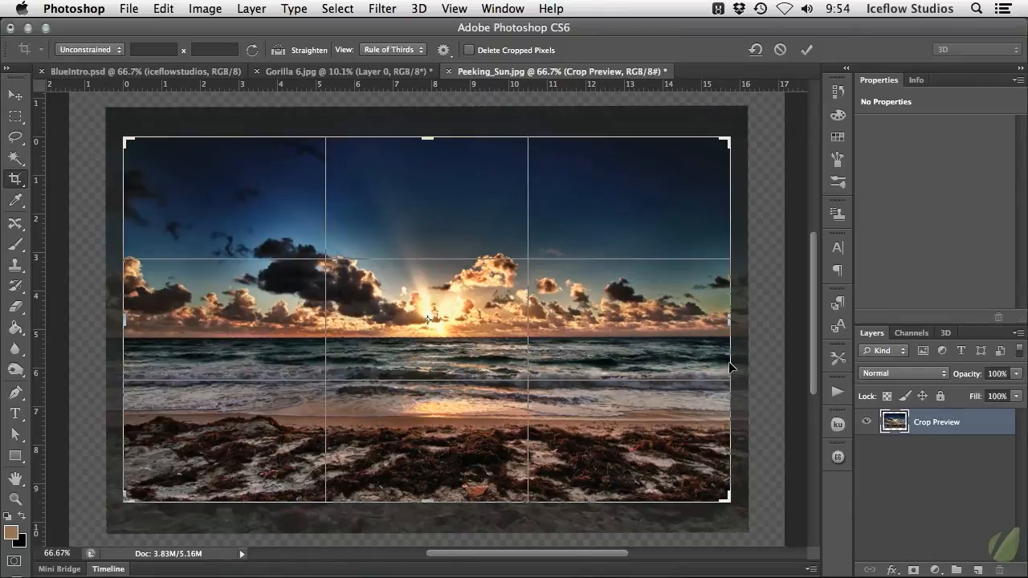
key(Return)
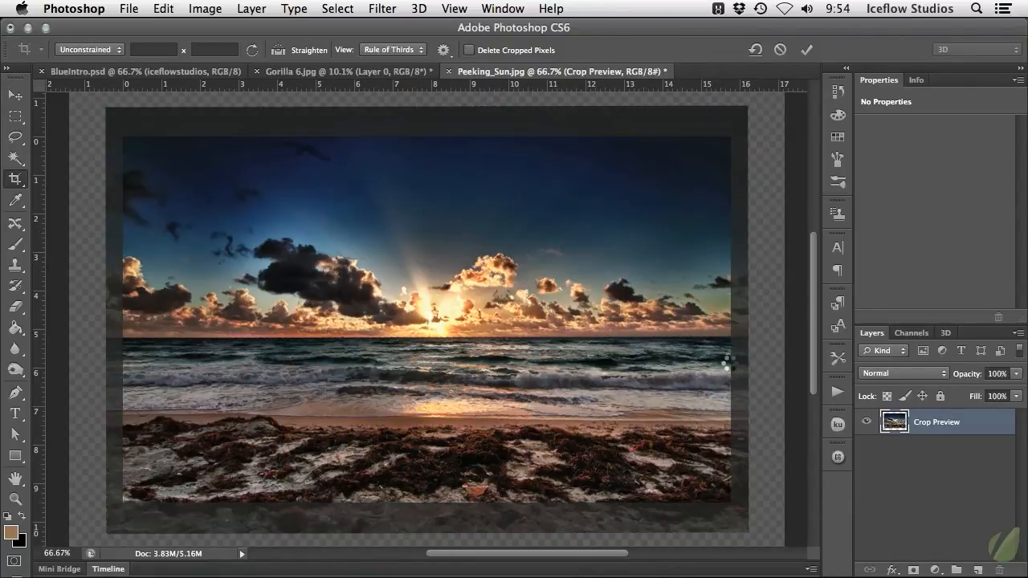
key(v)
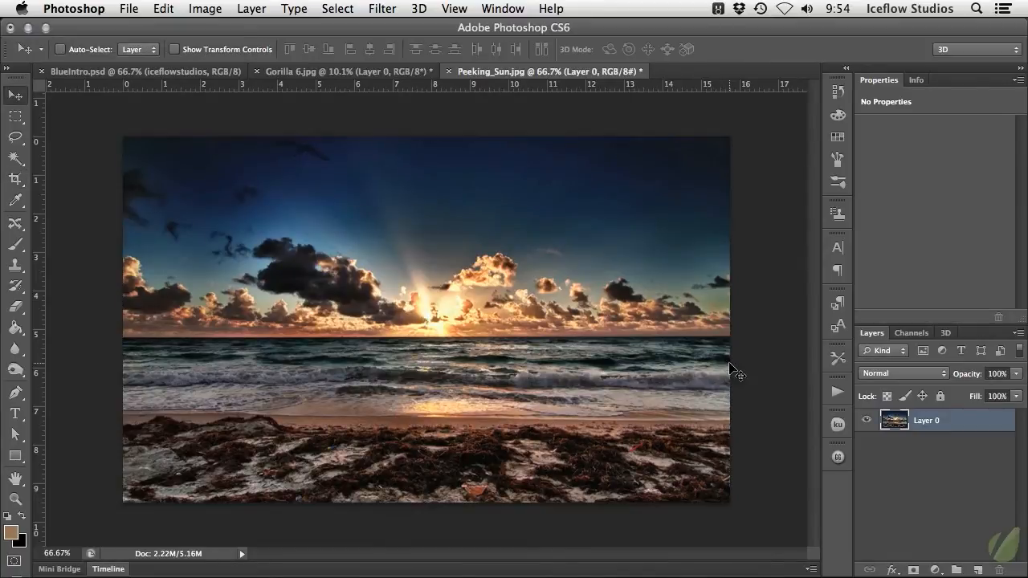